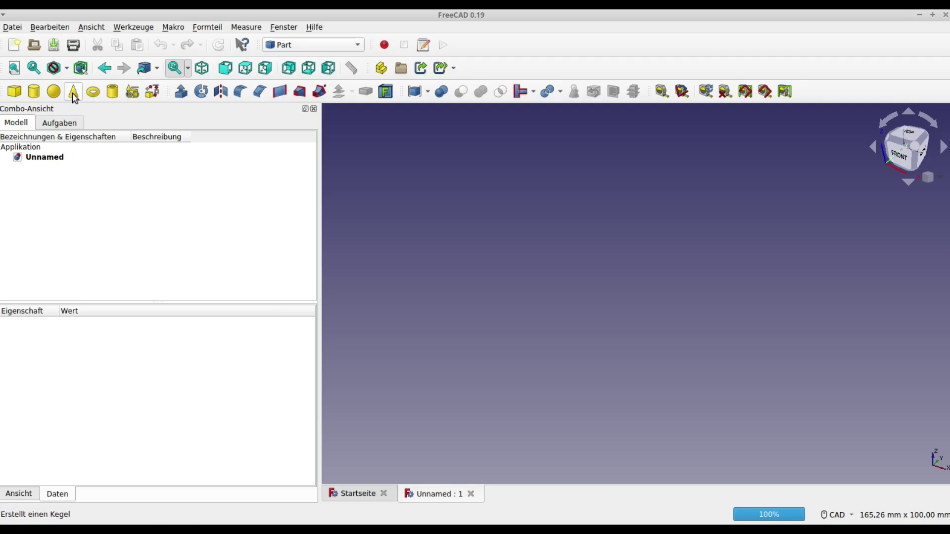
# Orbit around the existing cone and add a 10 mm Part cube.
pyautogui.moveTo(556, 404)
pyautogui.mouseDown(button='middle')
pyautogui.moveTo(520, 357)
pyautogui.moveTo(621, 249)
pyautogui.moveTo(571, 431)
pyautogui.moveTo(506, 403)
pyautogui.moveTo(518, 324)
pyautogui.moveTo(696, 384)
pyautogui.moveTo(670, 314)
pyautogui.moveTo(636, 426)
pyautogui.moveTo(643, 207)
pyautogui.mouseUp(button='middle')
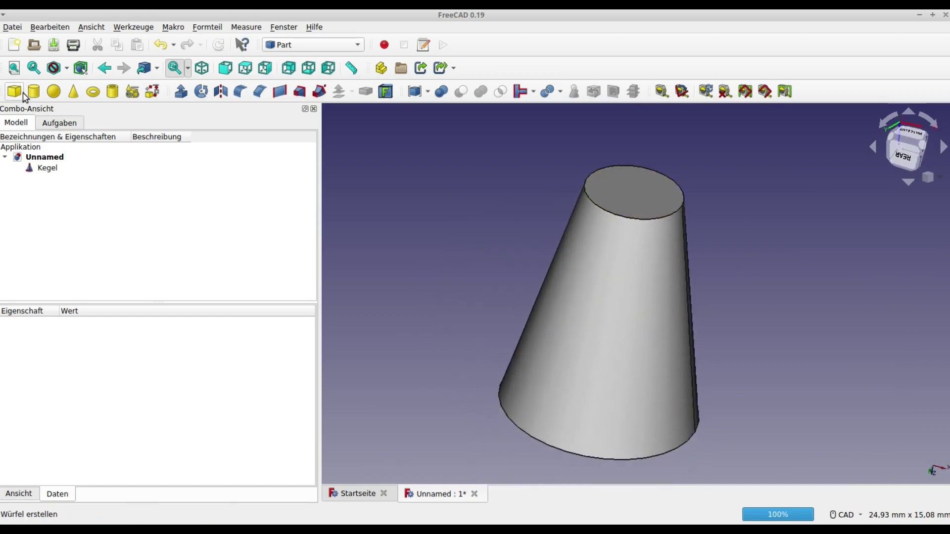
pyautogui.click(15, 92)
# Set the Würfel cube's Length, Width and Height to 20 mm each.
pyautogui.click(45, 179)
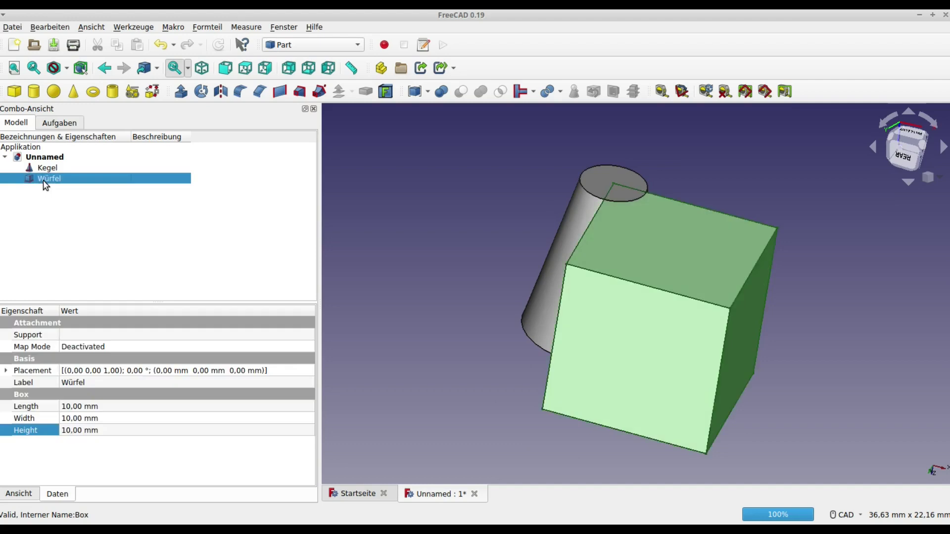
pyautogui.click(65, 407)
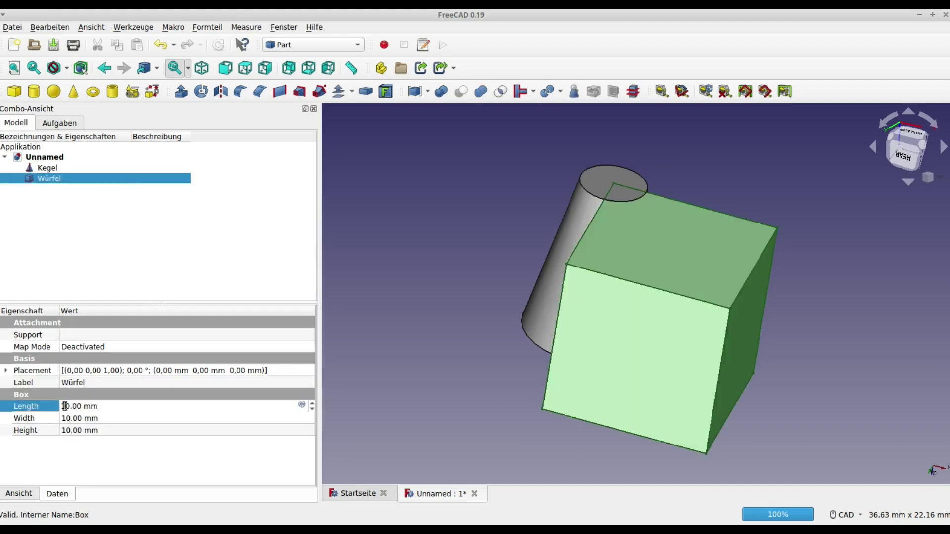
pyautogui.write('2')
pyautogui.click(65, 418)
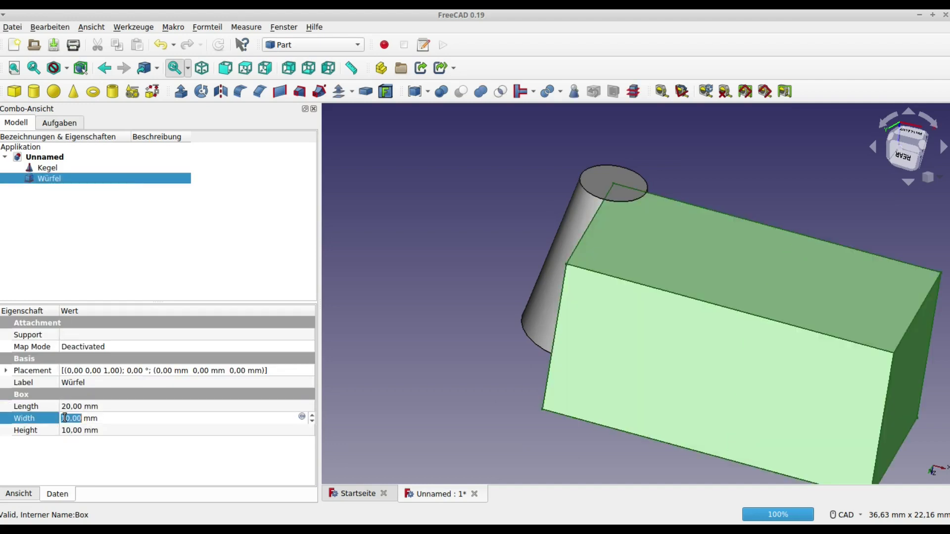
pyautogui.write('2')
pyautogui.click(66, 431)
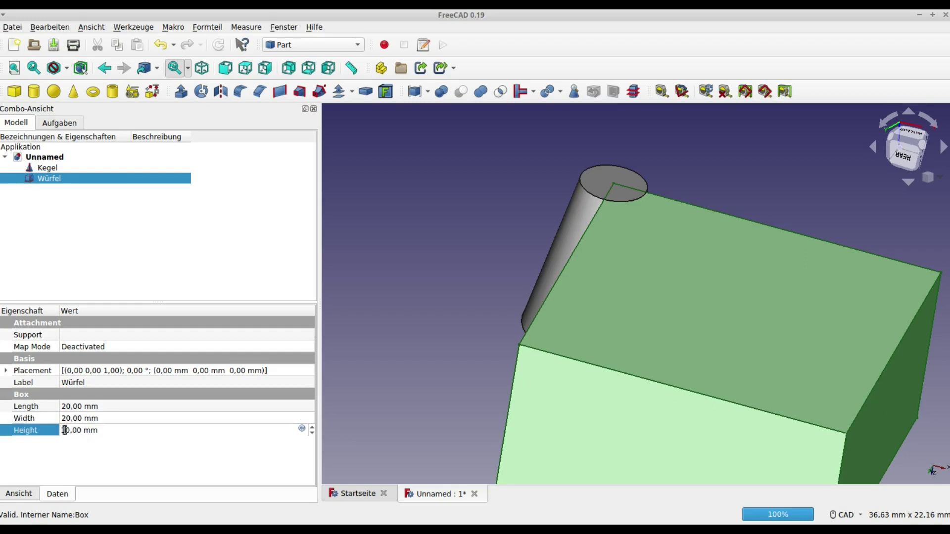
pyautogui.write('2')
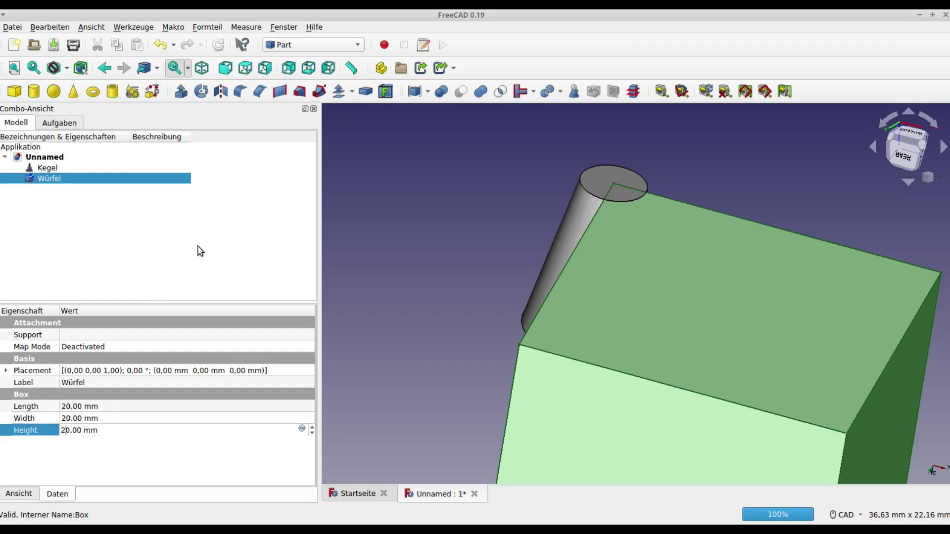
pyautogui.click(198, 250)
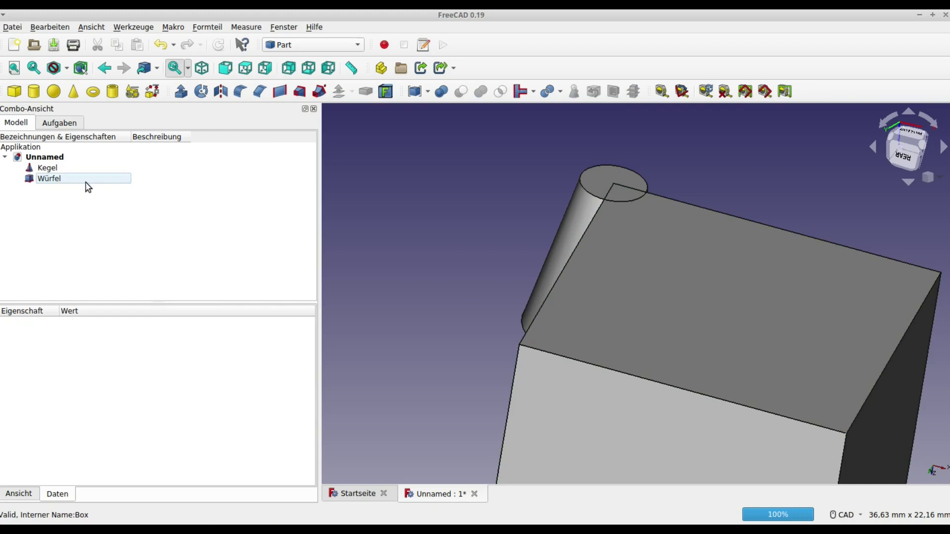
# Transform Würfel by dragging it -2 mm in Z, -5 mm in Y and -2 mm in X.
pyautogui.rightClick(90, 180)
pyautogui.click(148, 188)
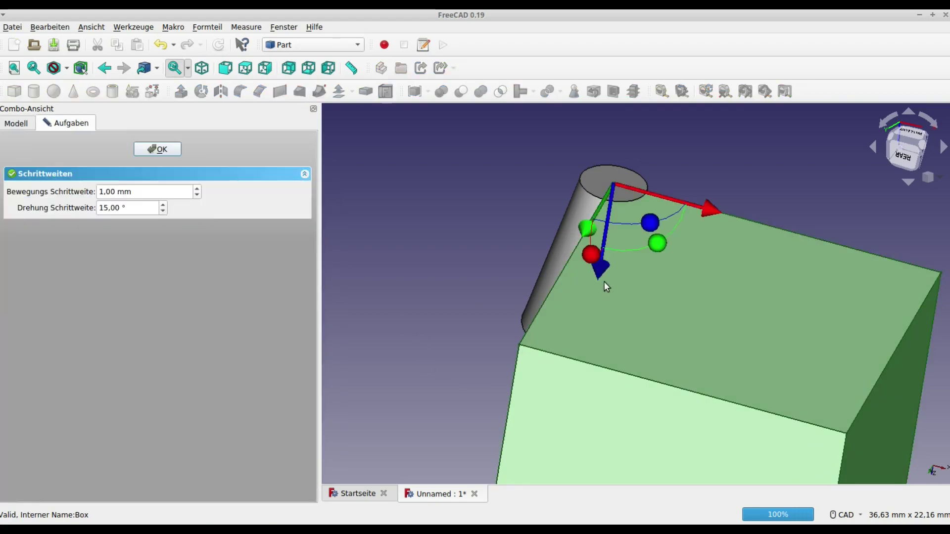
pyautogui.moveTo(600, 269); pyautogui.dragTo(590, 242)
pyautogui.moveTo(590, 242); pyautogui.dragTo(603, 213, button='middle')
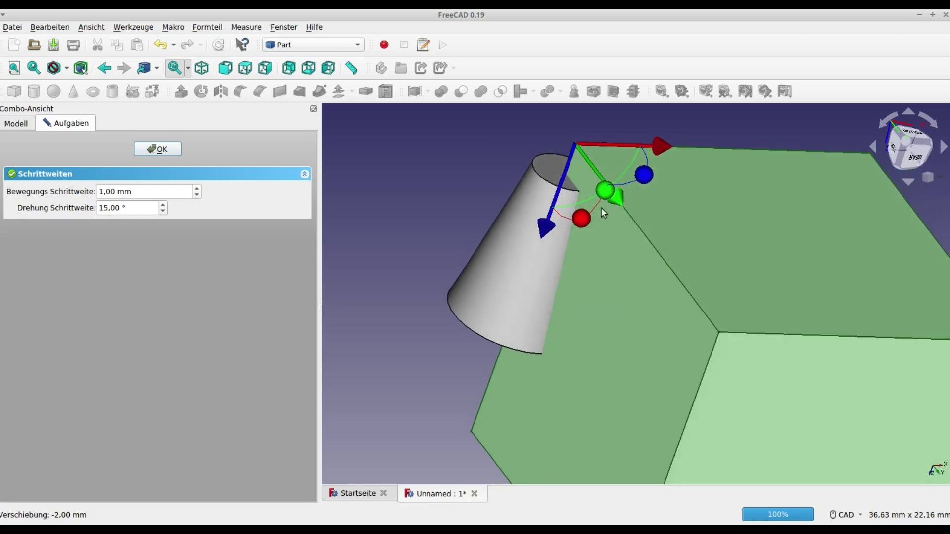
pyautogui.moveTo(604, 213); pyautogui.dragTo(611, 136)
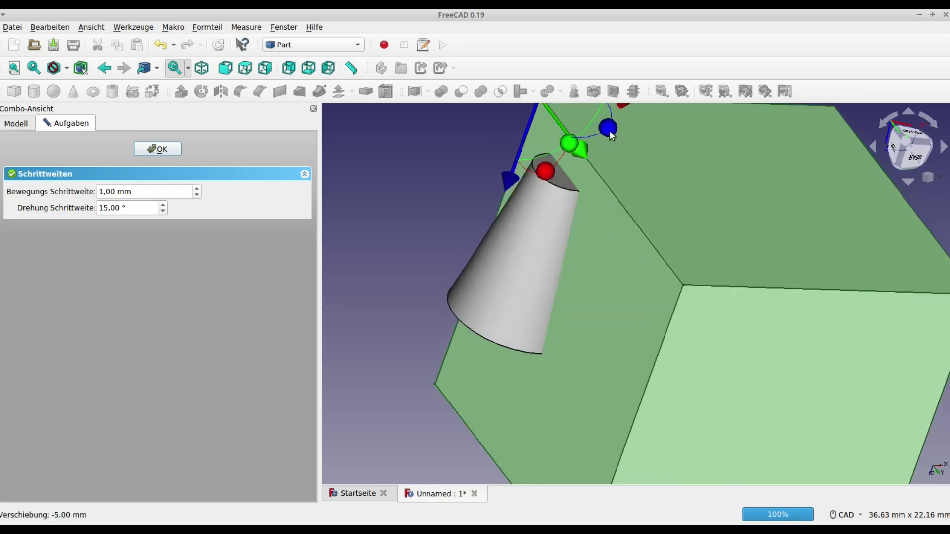
pyautogui.moveTo(676, 201); pyautogui.dragTo(653, 198, button='middle')
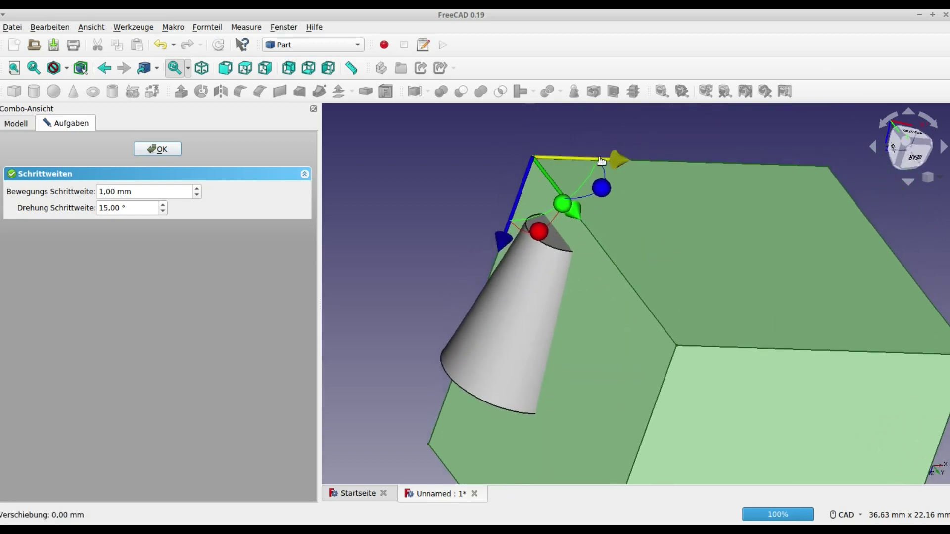
pyautogui.moveTo(618, 153); pyautogui.dragTo(581, 164)
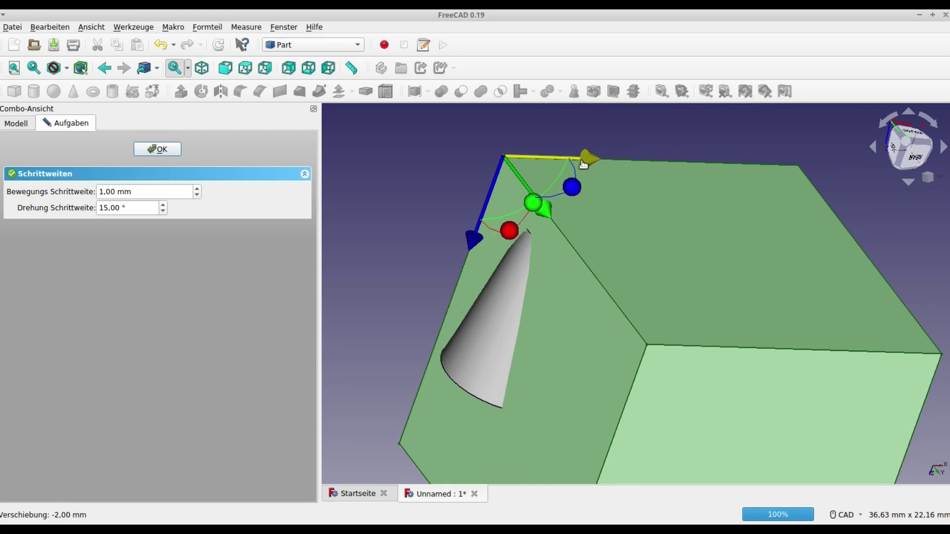
pyautogui.click(153, 151)
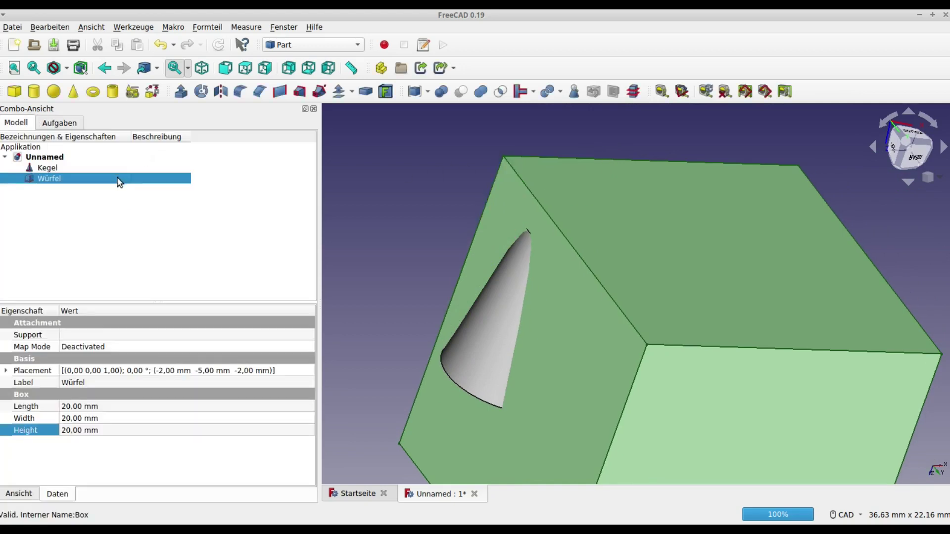
# Select Kegel then Würfel and apply Part Cut to subtract the cube from the cone.
pyautogui.click(118, 178)
pyautogui.click(50, 168)
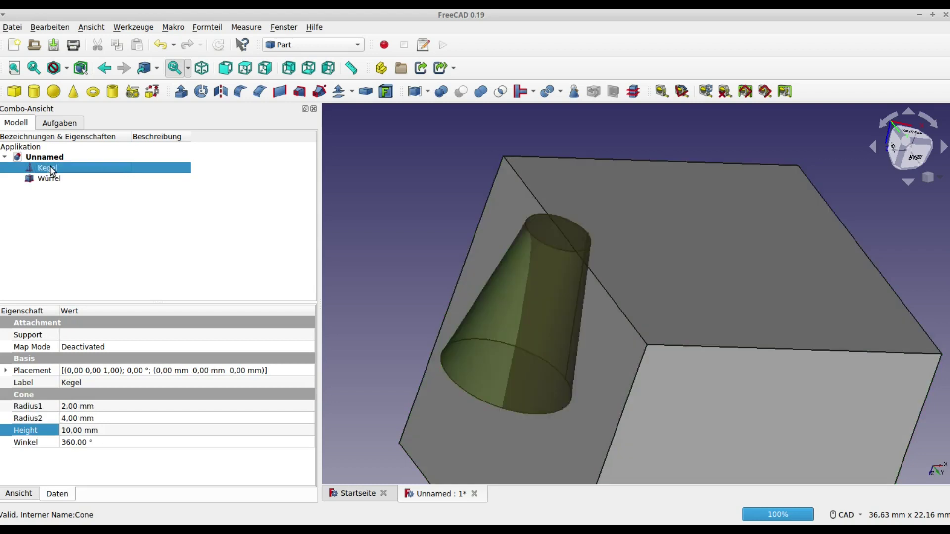
pyautogui.keyDown('ctrl'); pyautogui.click(55, 177); pyautogui.keyUp('ctrl')
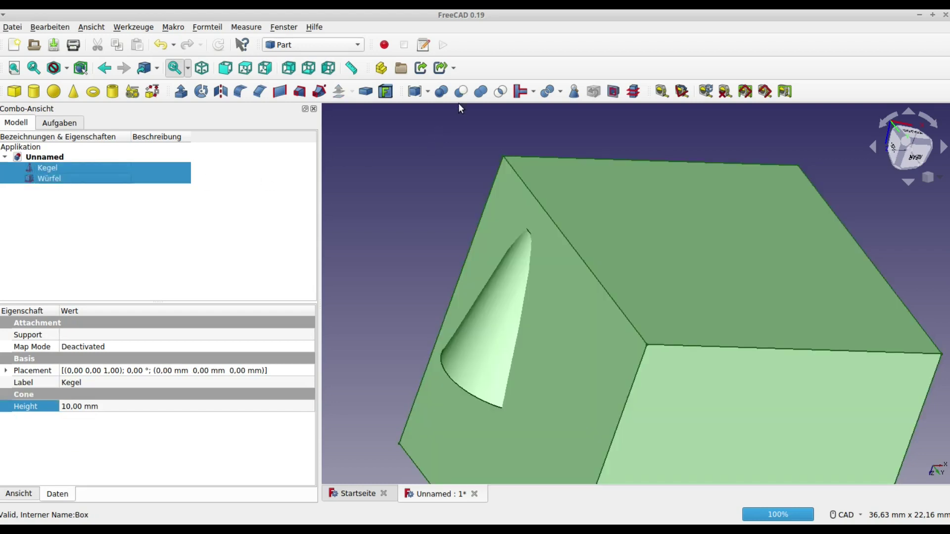
pyautogui.click(459, 92)
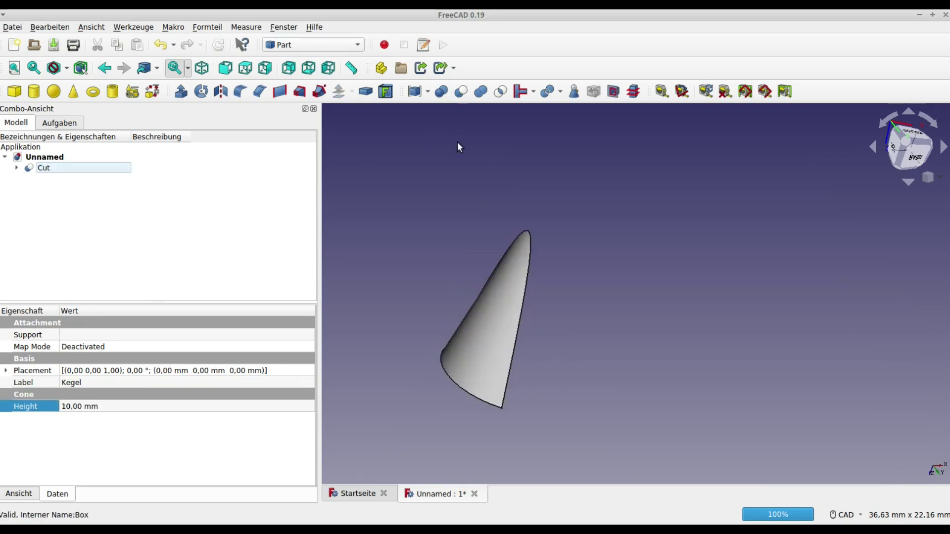
pyautogui.moveTo(464, 373)
pyautogui.mouseDown(button='middle')
pyautogui.moveTo(501, 383)
pyautogui.moveTo(570, 350)
pyautogui.moveTo(619, 346)
pyautogui.mouseUp(button='middle')
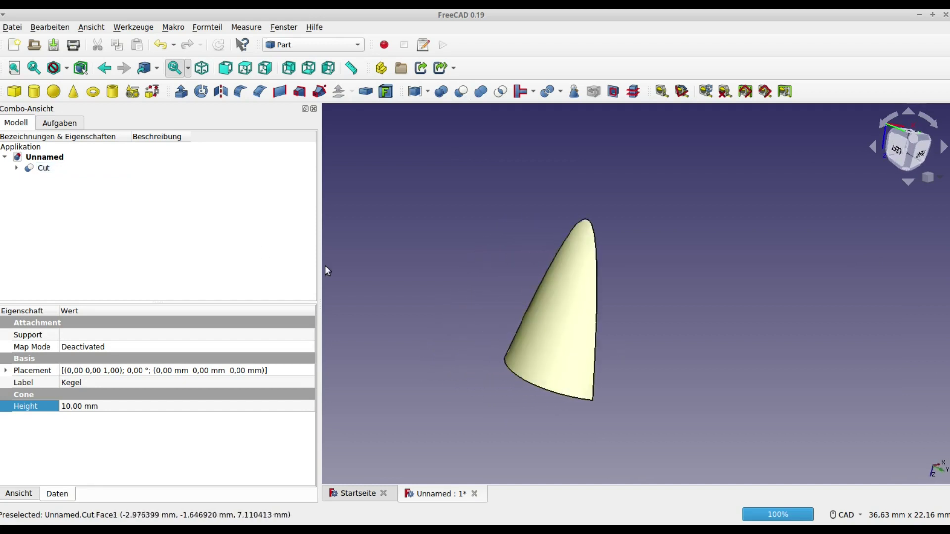
# In Mesh Design, create the Cut (Meshed) mesh from the Cut solid.
pyautogui.click(43, 168)
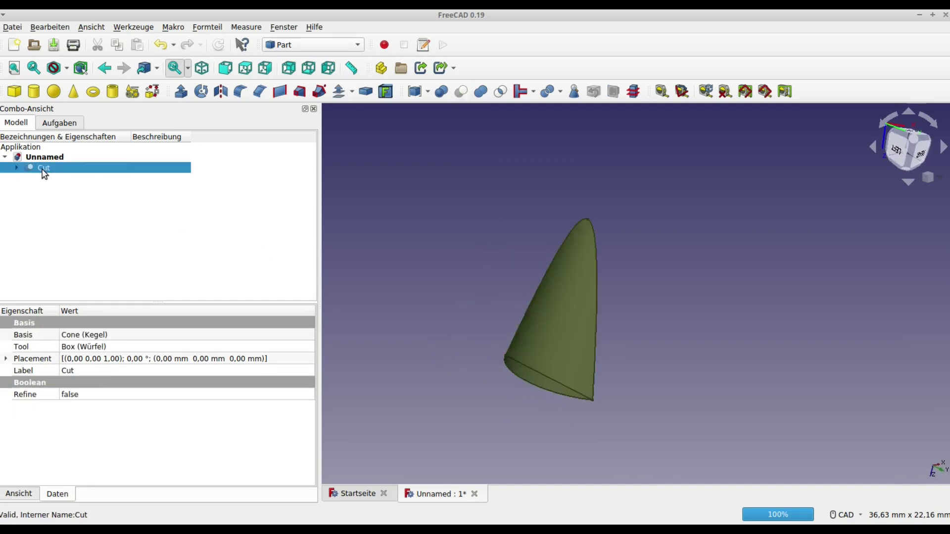
pyautogui.click(292, 46)
pyautogui.click(297, 123)
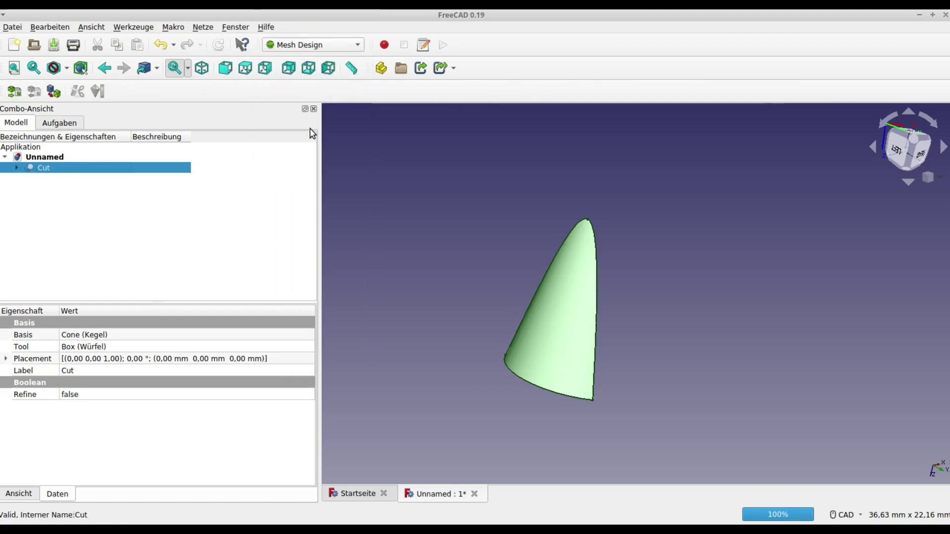
pyautogui.click(201, 29)
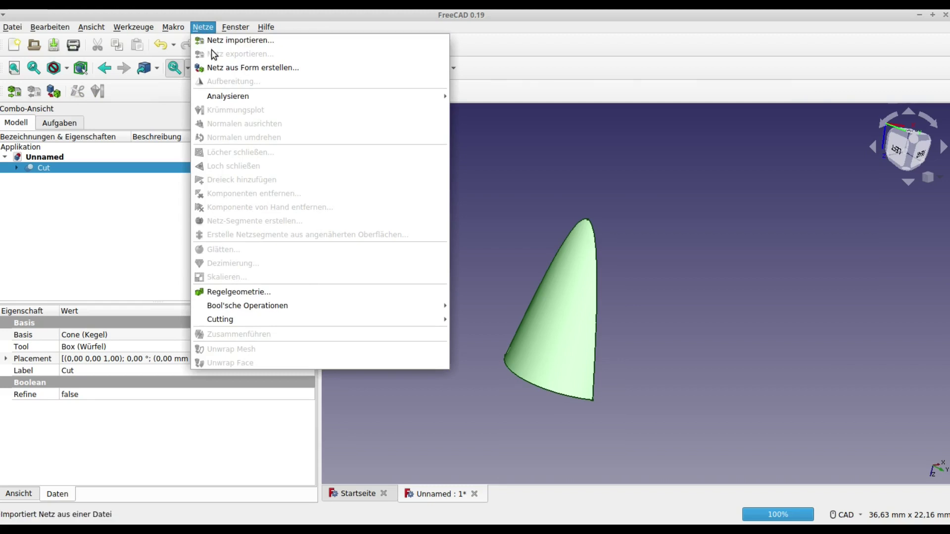
pyautogui.click(224, 68)
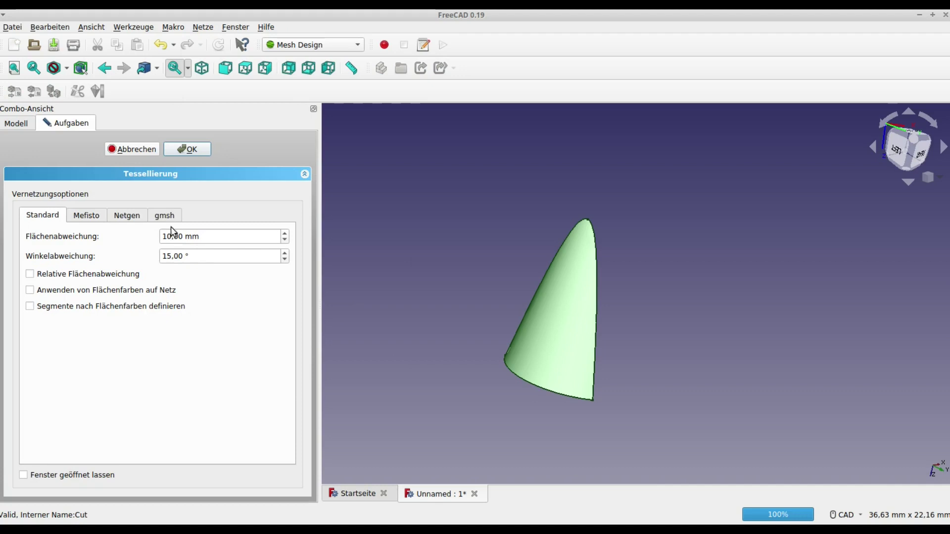
pyautogui.click(191, 151)
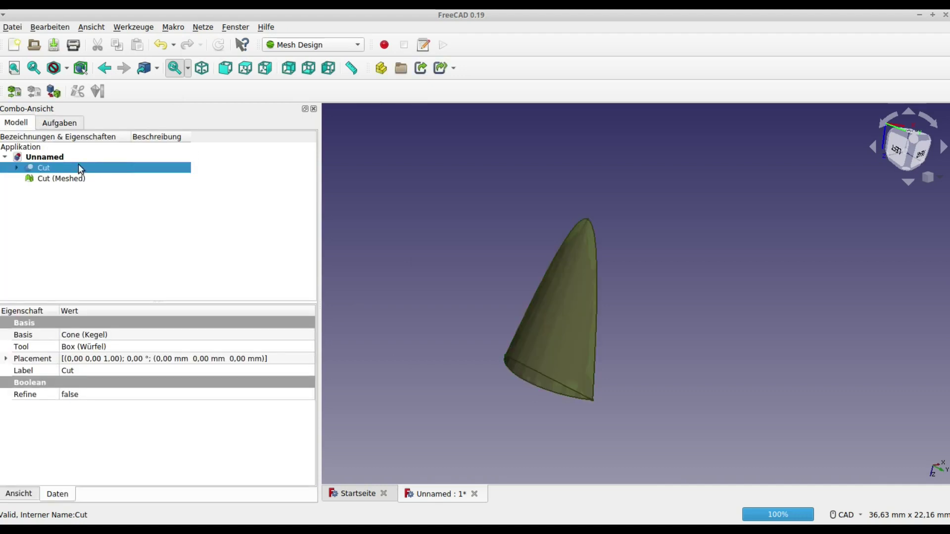
# Hide the original Cut solid and orbit and zoom to inspect the faceted mesh.
pyautogui.press('space')
pyautogui.moveTo(469, 319)
pyautogui.mouseDown(button='middle')
pyautogui.moveTo(480, 336)
pyautogui.moveTo(505, 303)
pyautogui.moveTo(489, 320)
pyautogui.moveTo(480, 313)
pyautogui.moveTo(502, 269)
pyautogui.moveTo(475, 303)
pyautogui.moveTo(437, 298)
pyautogui.mouseUp(button='middle')
pyautogui.scroll(3, 504, 303)
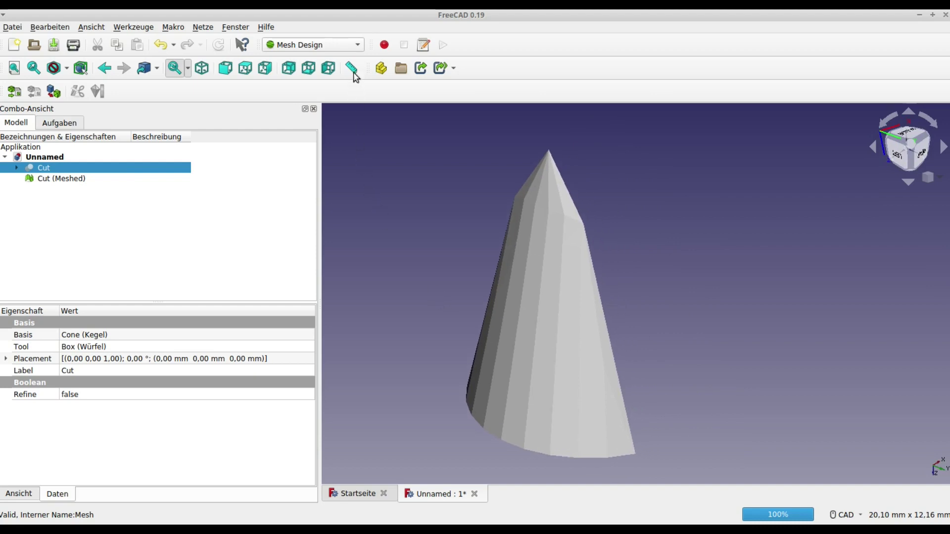
pyautogui.click(352, 46)
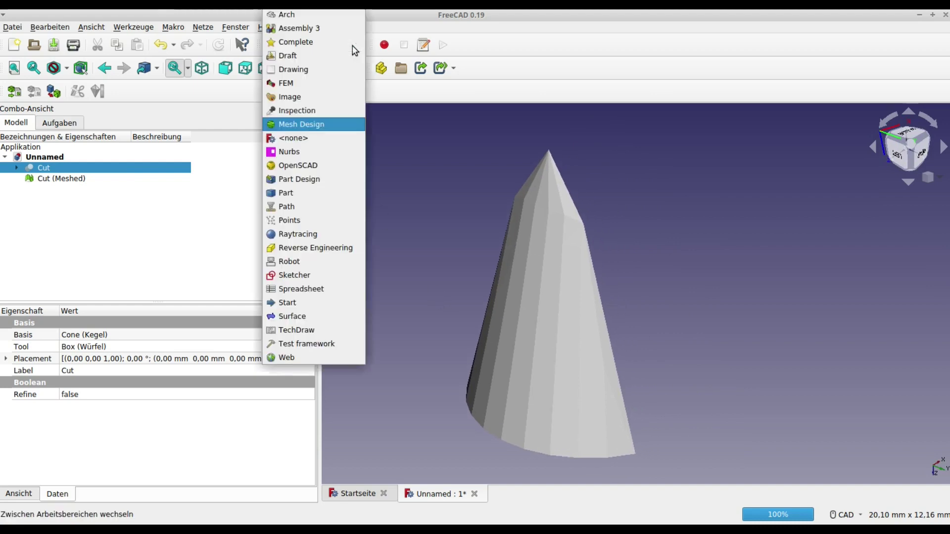
# In the Draft workbench, trace a closed wire, Wire, along facet corners of the mesh.
pyautogui.click(312, 56)
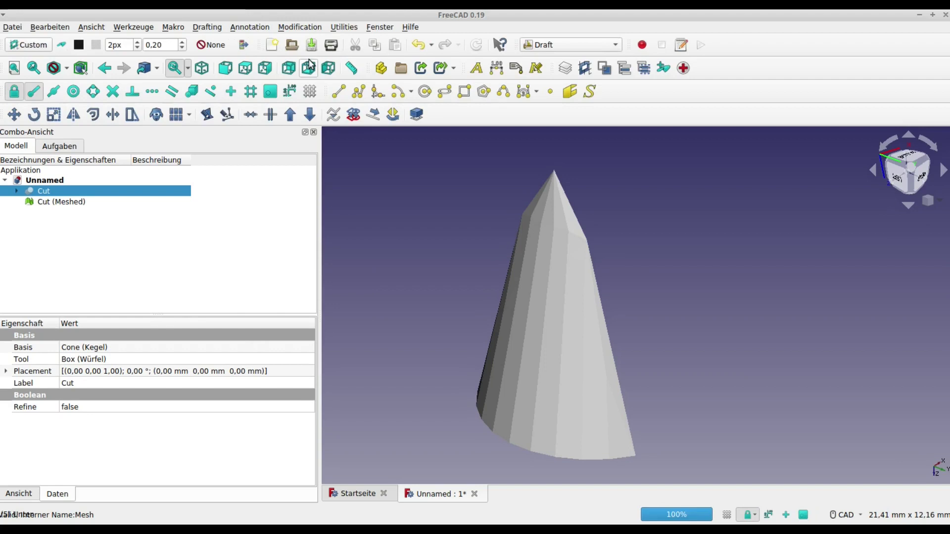
pyautogui.click(338, 91)
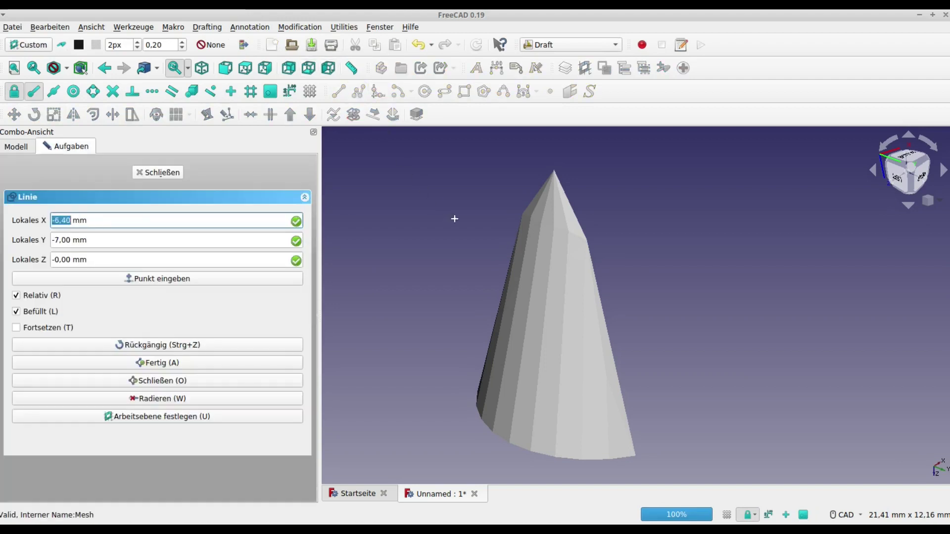
pyautogui.click(546, 227)
pyautogui.click(510, 437)
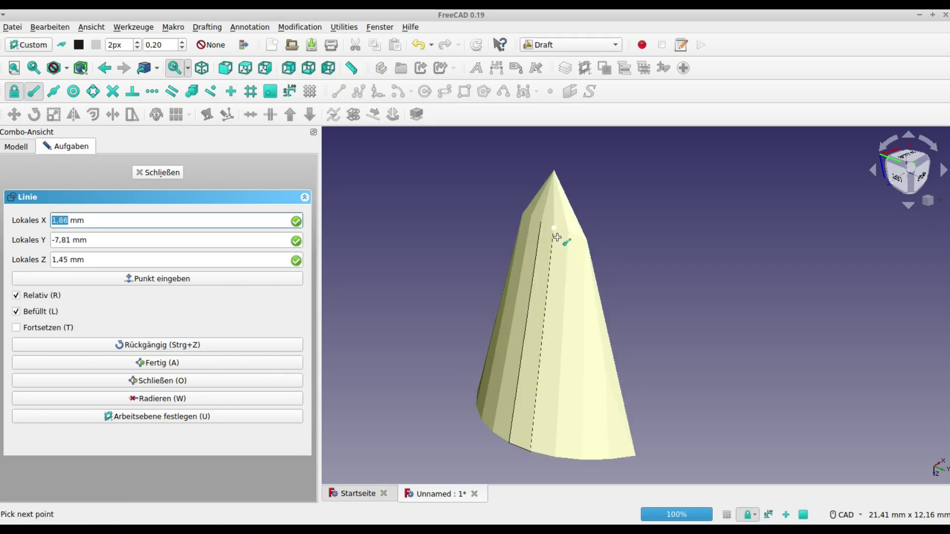
pyautogui.click(546, 225)
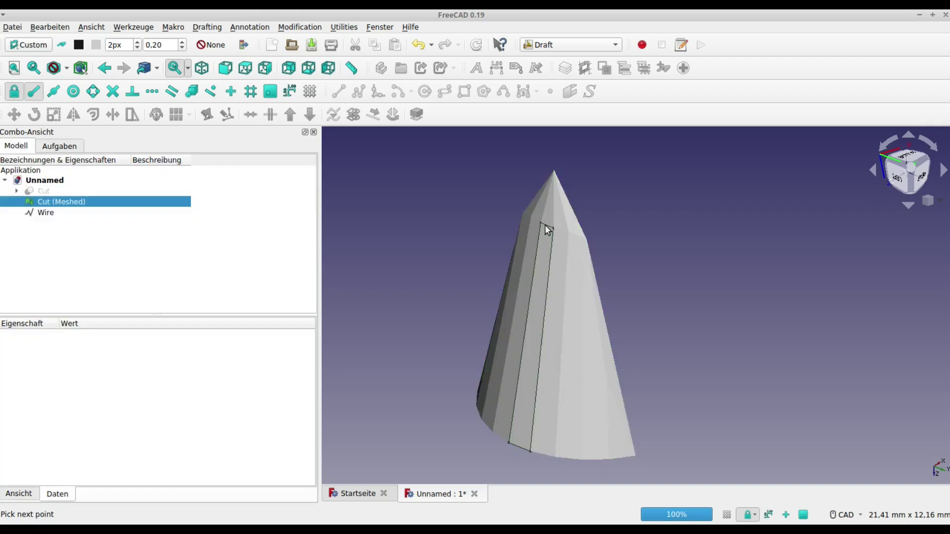
# Trace a second closed wire, Wire001, around a small facet near the cone tip.
pyautogui.click(359, 97)
pyautogui.click(546, 219)
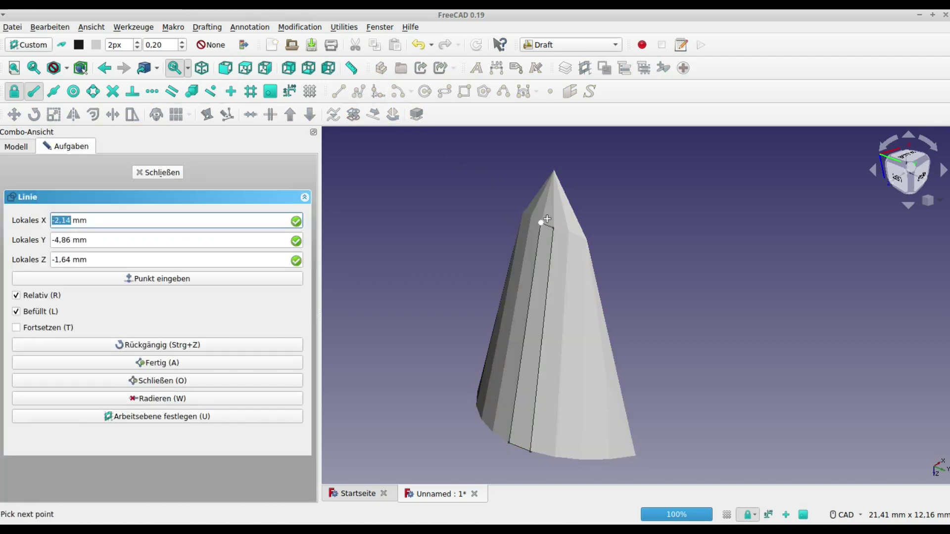
pyautogui.click(553, 176)
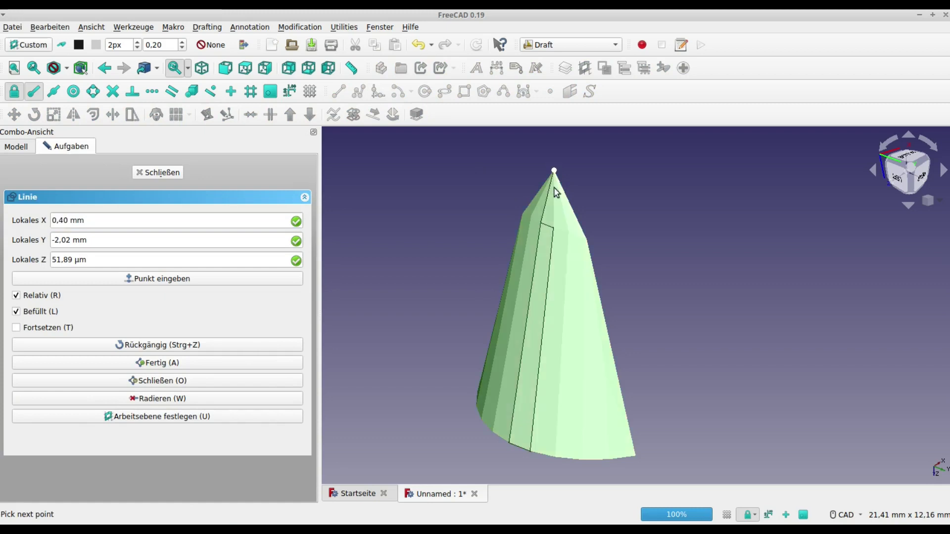
pyautogui.click(547, 219)
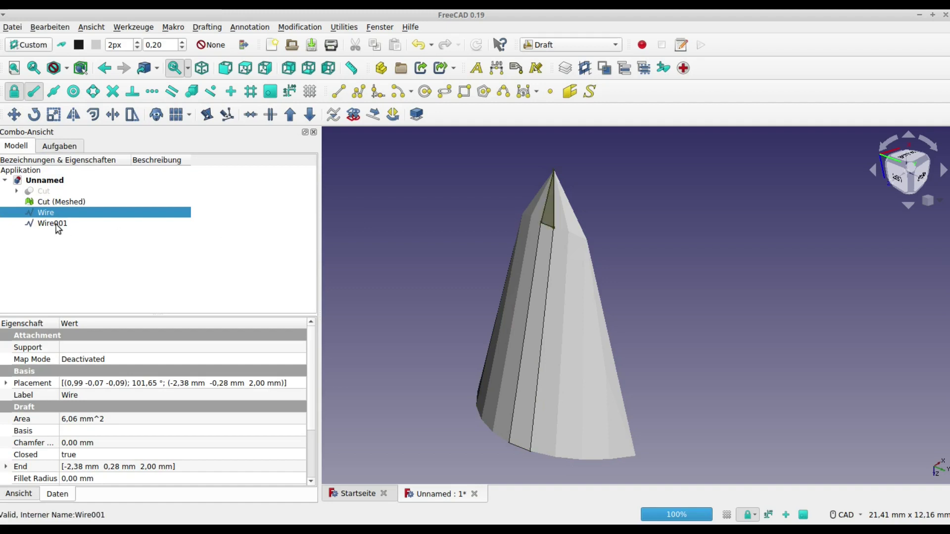
# Hide Cut (Meshed) and Wire, then select the remaining Wire001 triangle.
pyautogui.click(69, 201)
pyautogui.press('space')
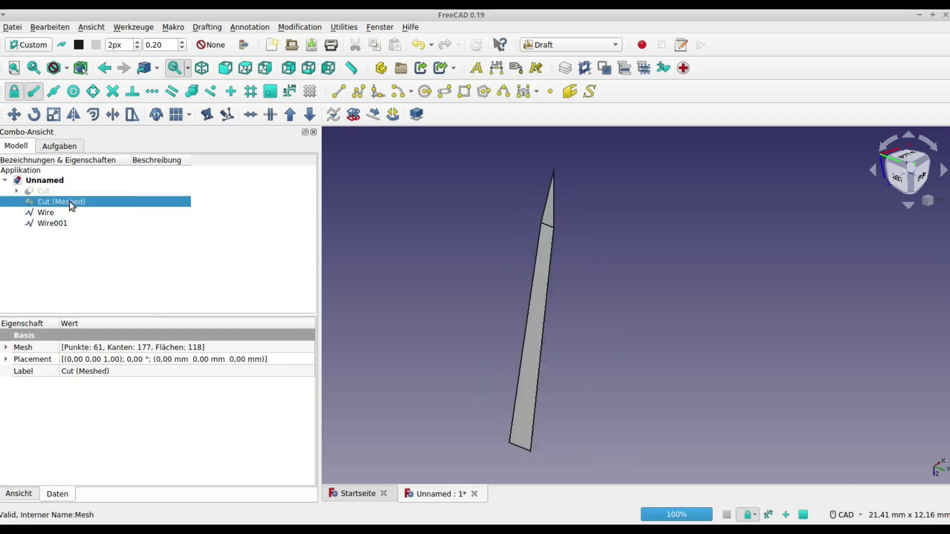
pyautogui.click(57, 213)
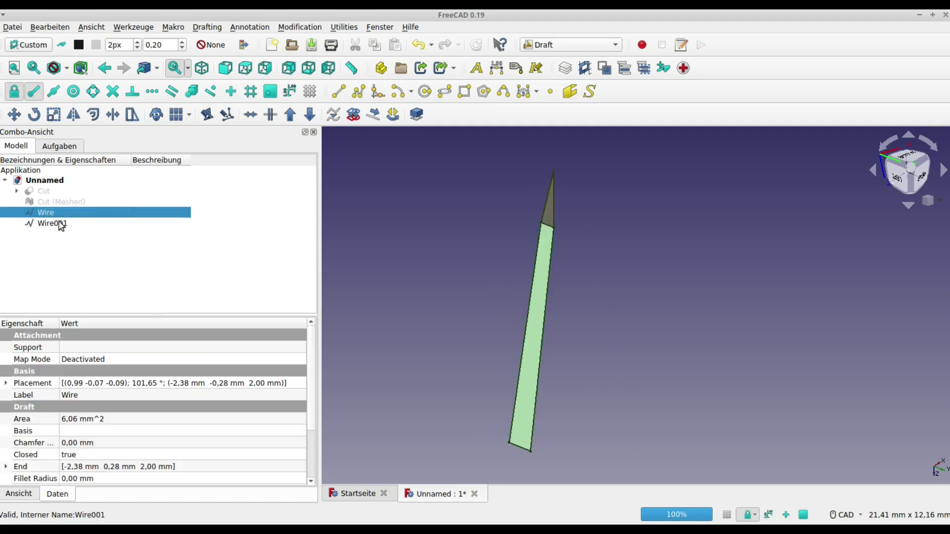
pyautogui.press('space')
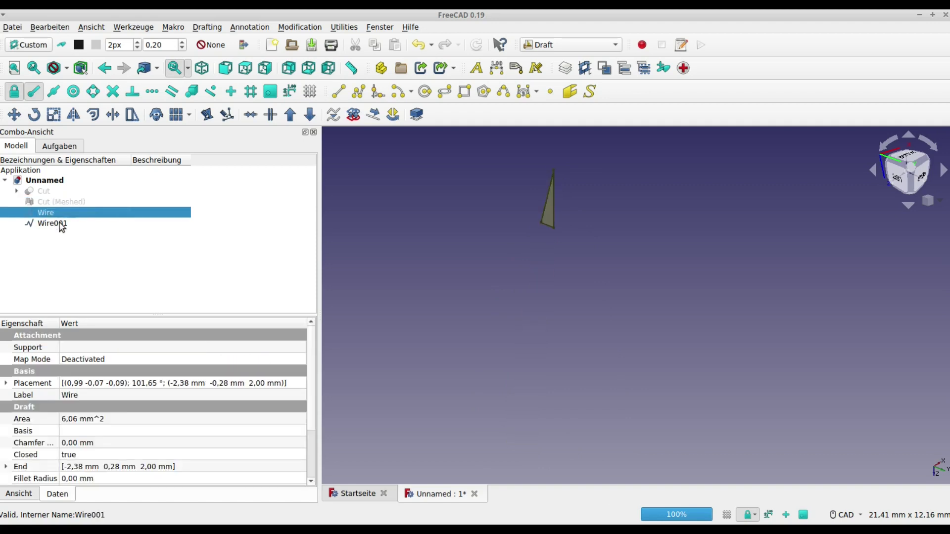
pyautogui.click(551, 225)
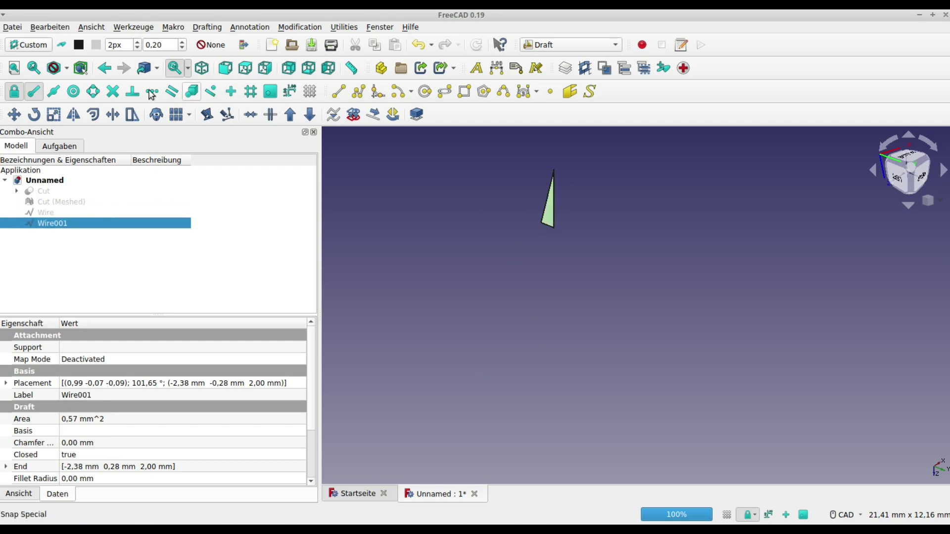
# Align the working plane to the Wire001 triangle and turn the view face-on with the navigation cube.
pyautogui.click(35, 49)
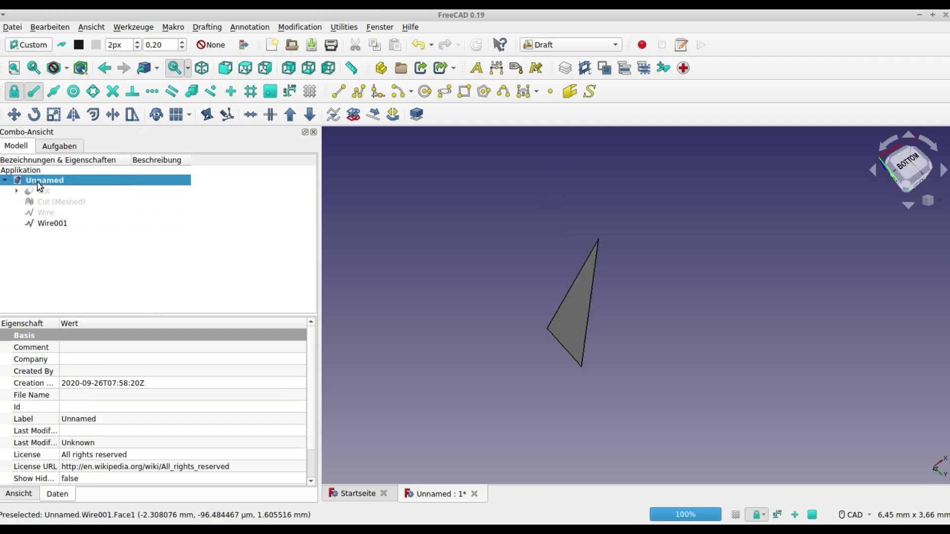
pyautogui.click(35, 49)
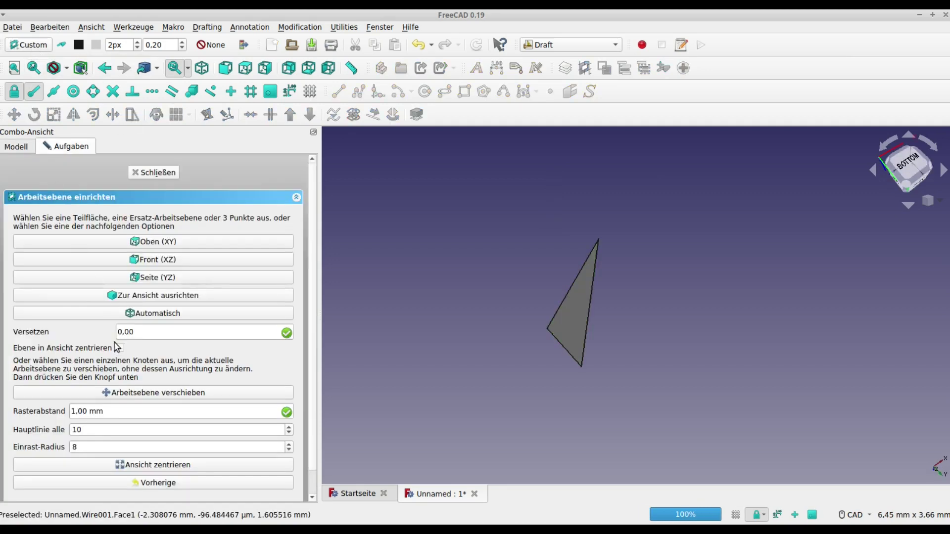
pyautogui.click(155, 467)
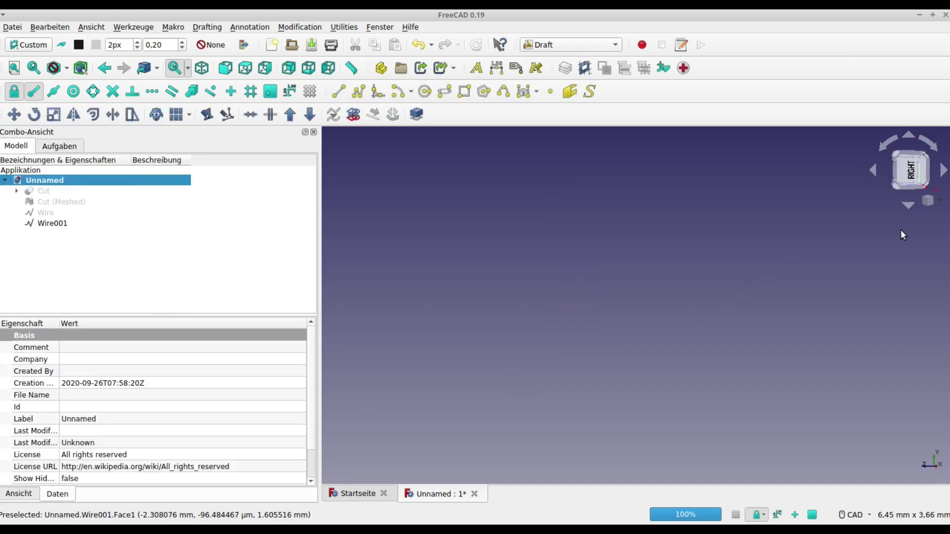
pyautogui.click(937, 200)
pyautogui.click(912, 247)
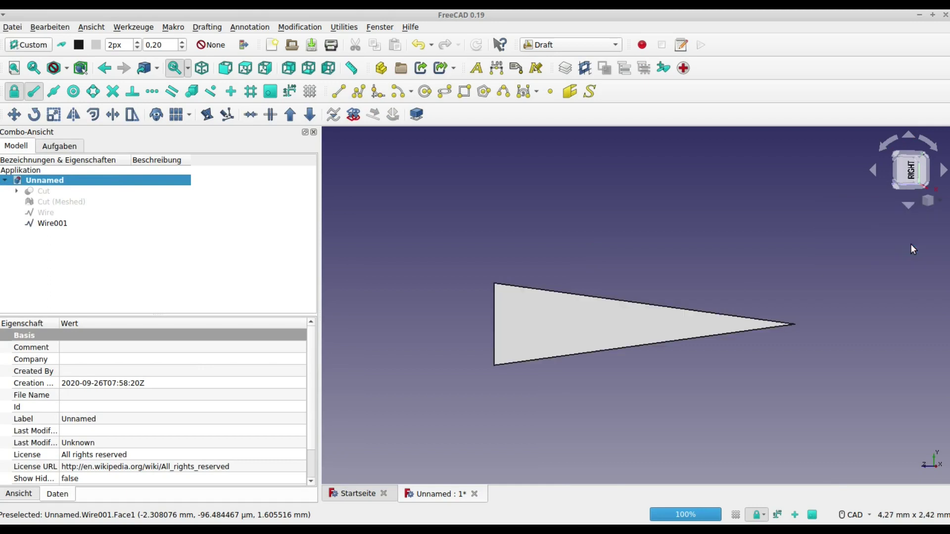
pyautogui.click(904, 203)
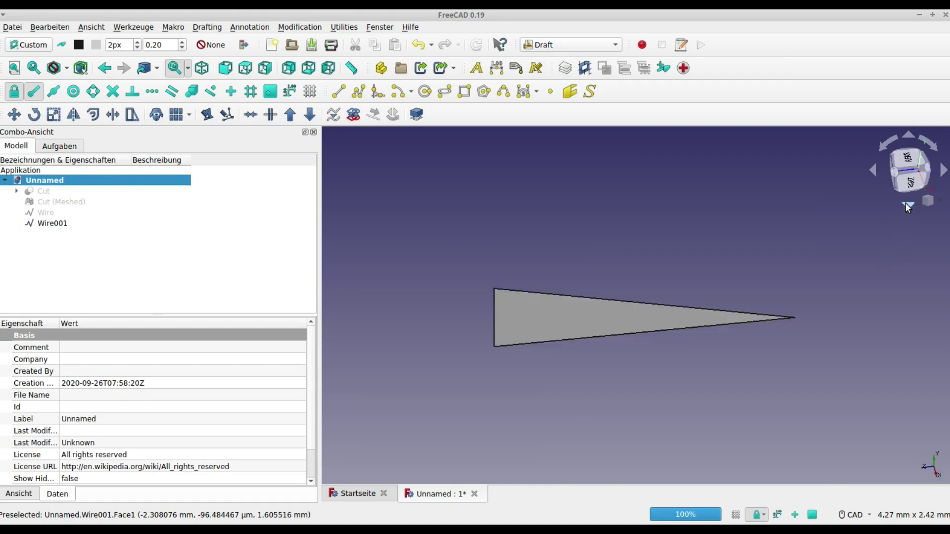
pyautogui.click(911, 135)
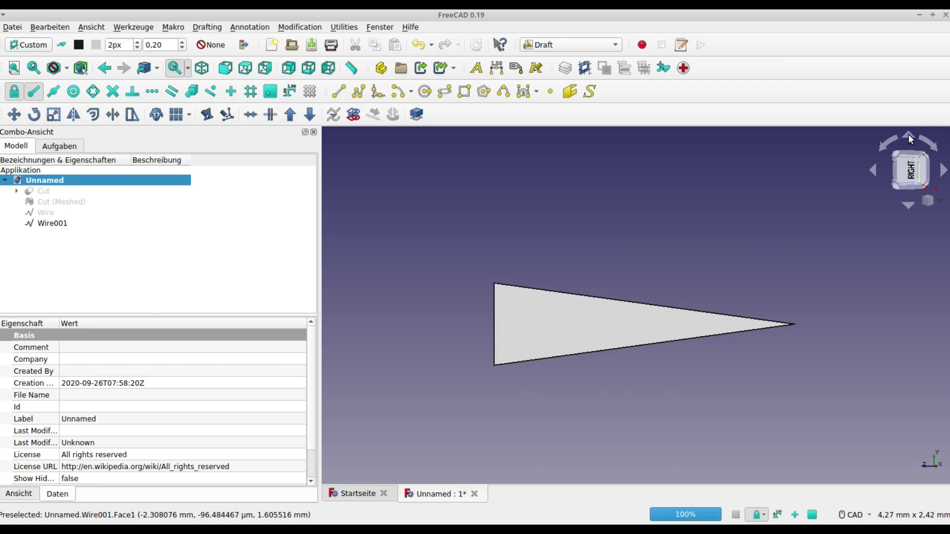
# In TechDraw, insert a page from A4_Landscape_blank.svg, then go back to the Unnamed 3D tab.
pyautogui.click(560, 46)
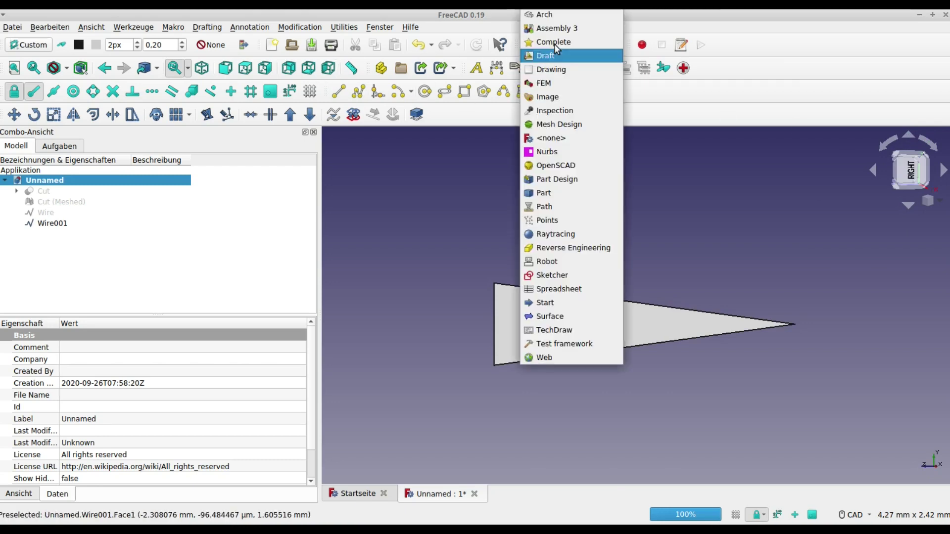
pyautogui.click(565, 329)
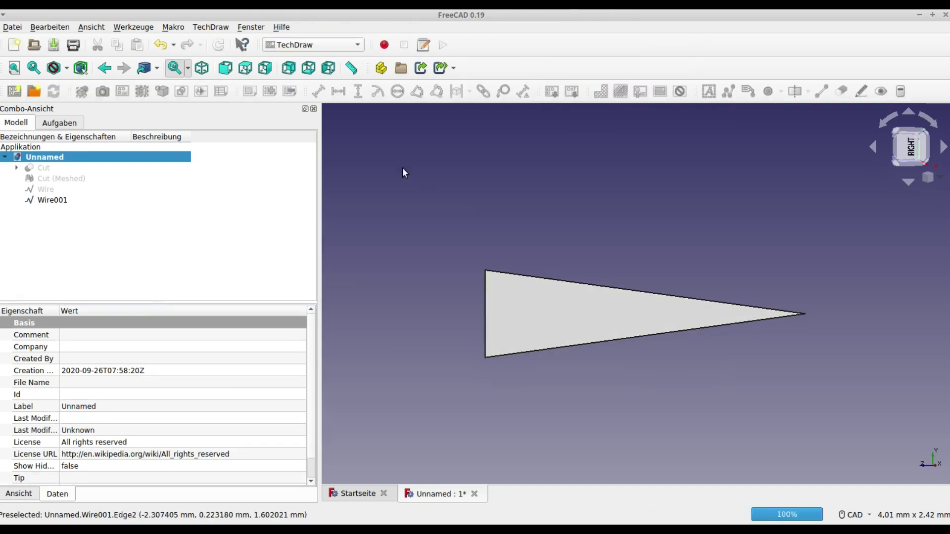
pyautogui.click(35, 92)
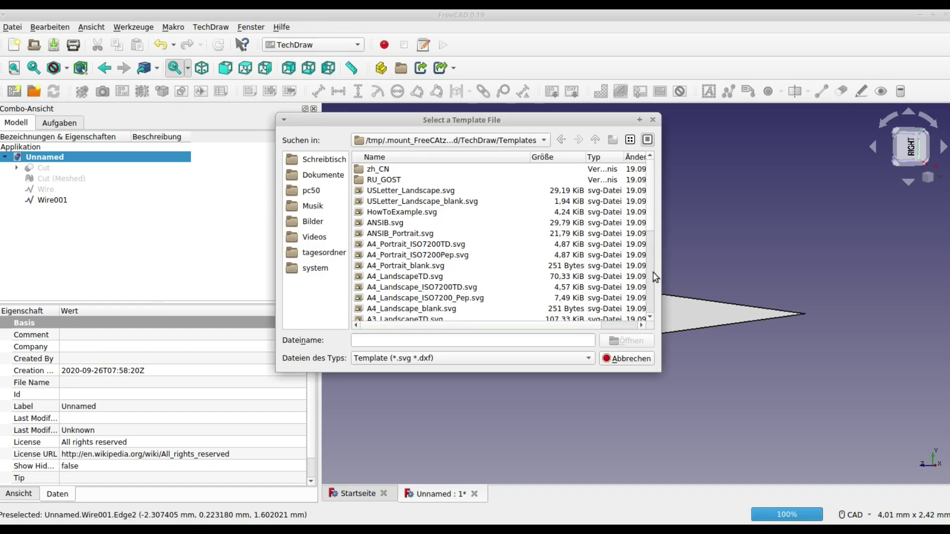
pyautogui.moveTo(649, 207)
pyautogui.mouseDown()
pyautogui.moveTo(655, 295)
pyautogui.moveTo(657, 236)
pyautogui.mouseUp()
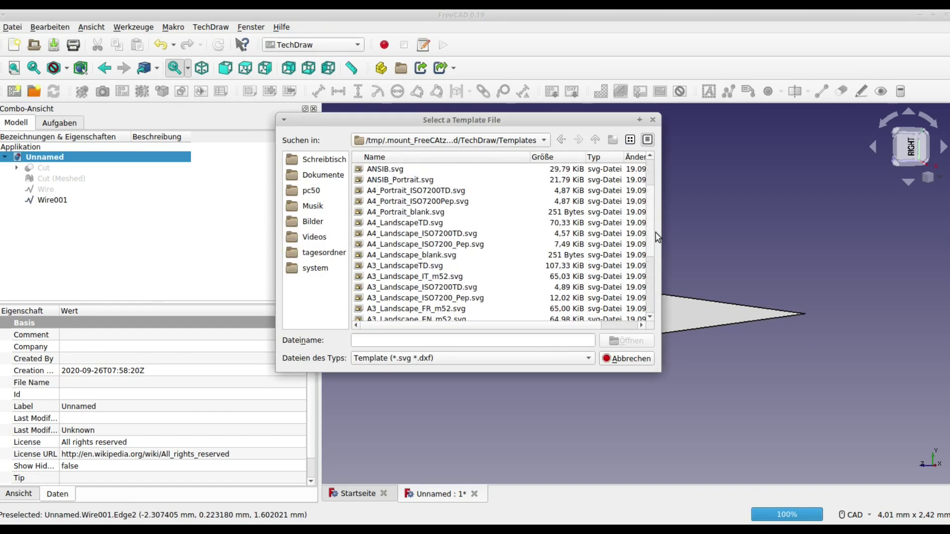
pyautogui.click(445, 256)
pyautogui.click(623, 341)
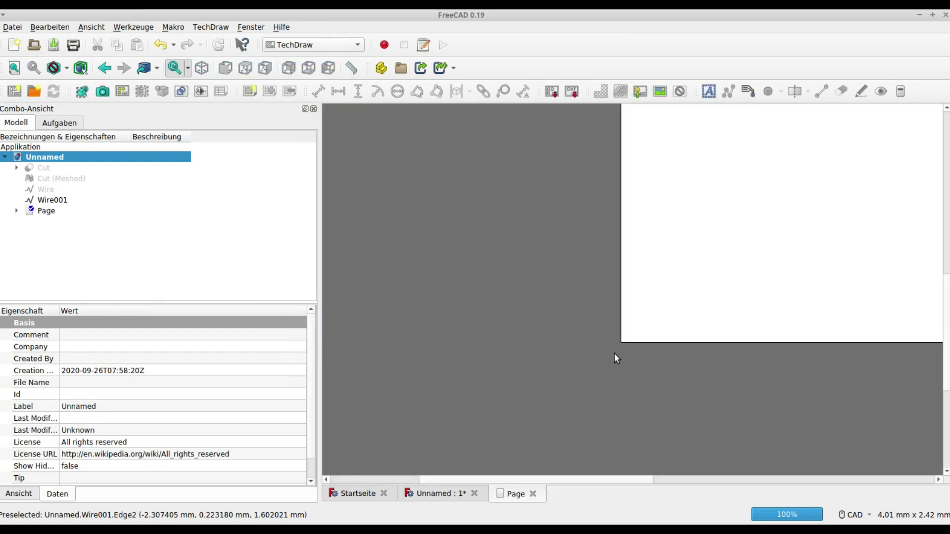
pyautogui.scroll(-2, 608, 351)
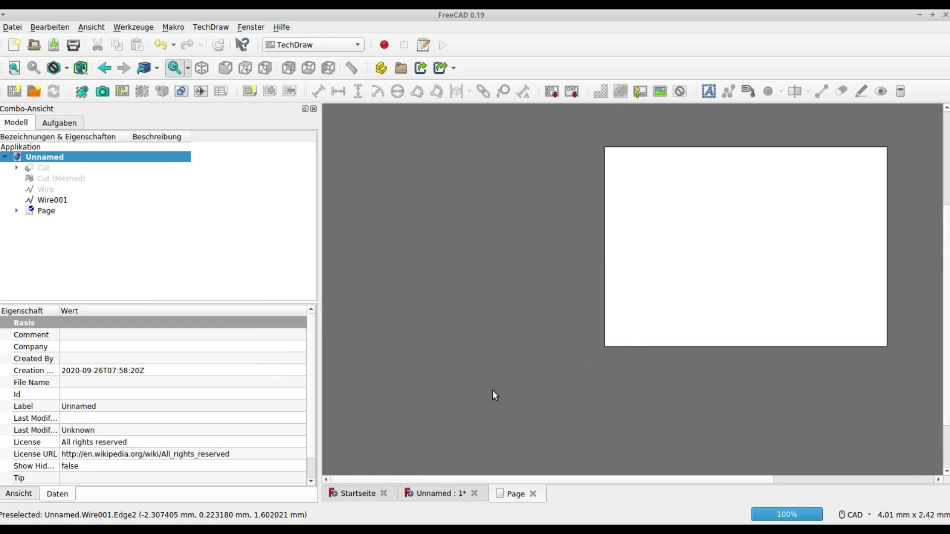
pyautogui.click(442, 495)
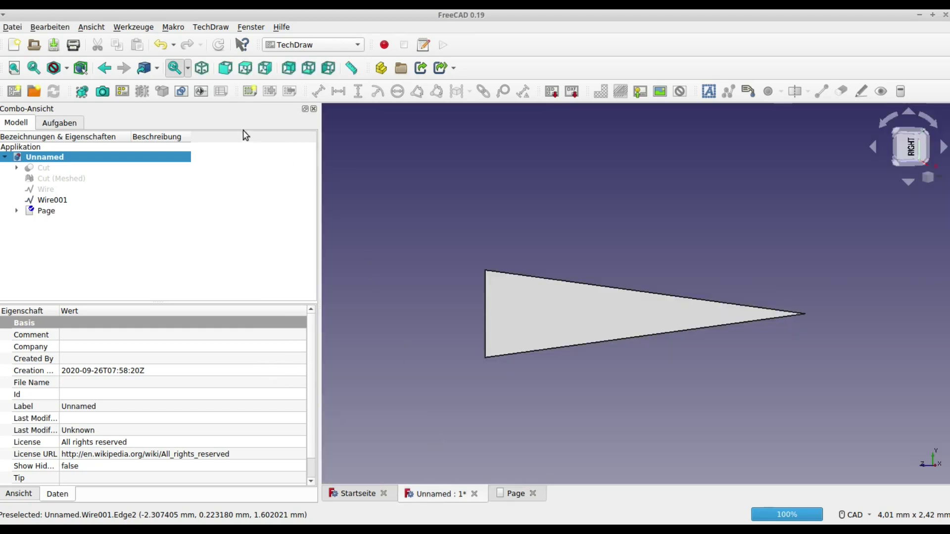
# Insert the triangle's active view onto the TechDraw page and pan the Page sheet into view.
pyautogui.click(104, 93)
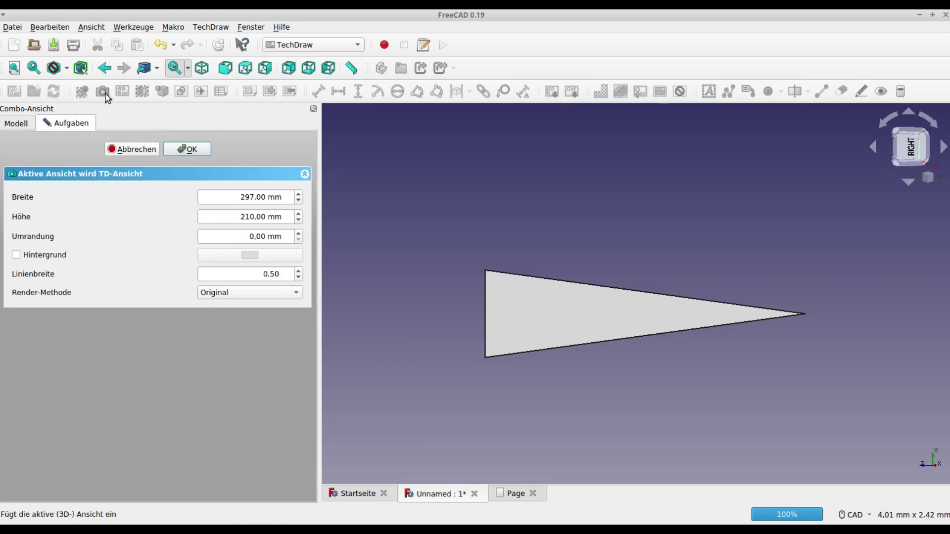
pyautogui.click(189, 150)
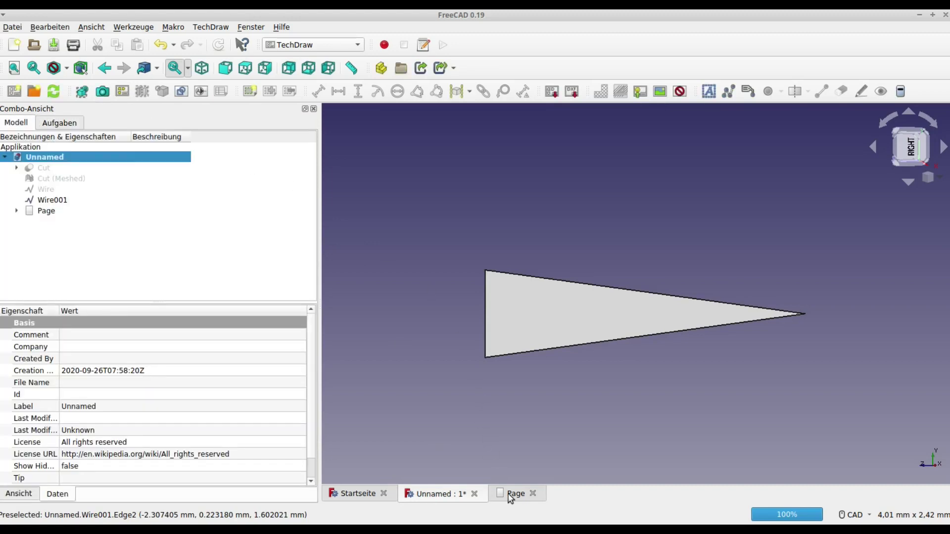
pyautogui.click(511, 496)
pyautogui.moveTo(685, 334); pyautogui.dragTo(528, 375, button='middle')
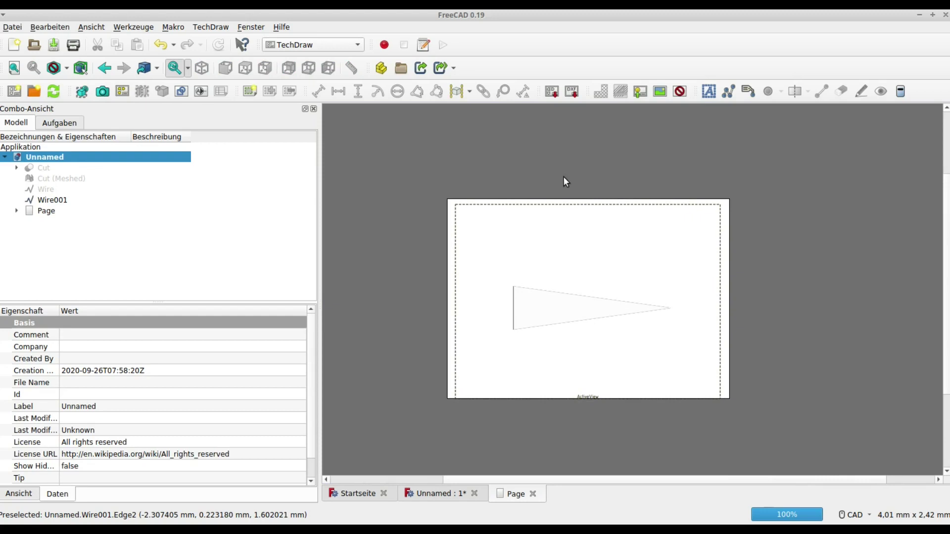
# Save the TechDraw page as teil1.svg in the desktop's tagesordner folder.
pyautogui.click(554, 93)
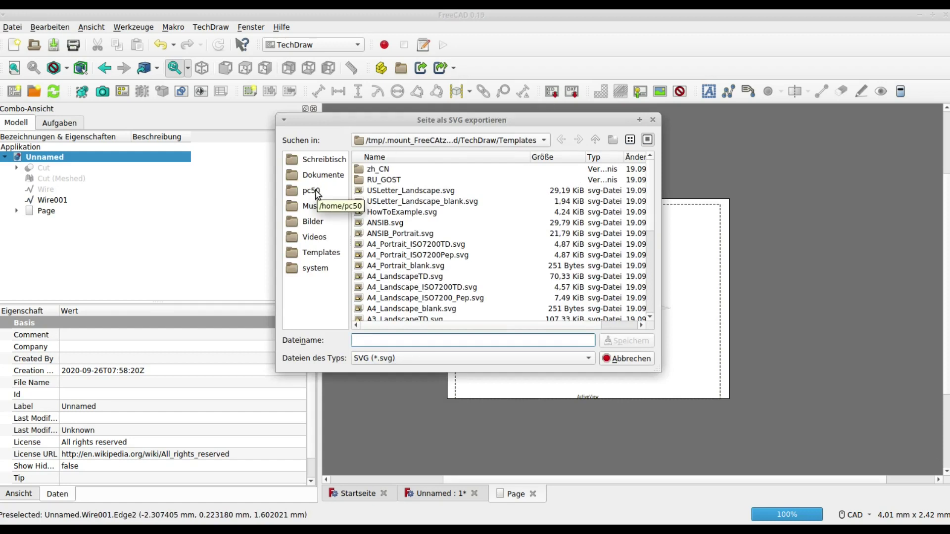
pyautogui.click(321, 158)
pyautogui.click(373, 169)
pyautogui.doubleClick(373, 169)
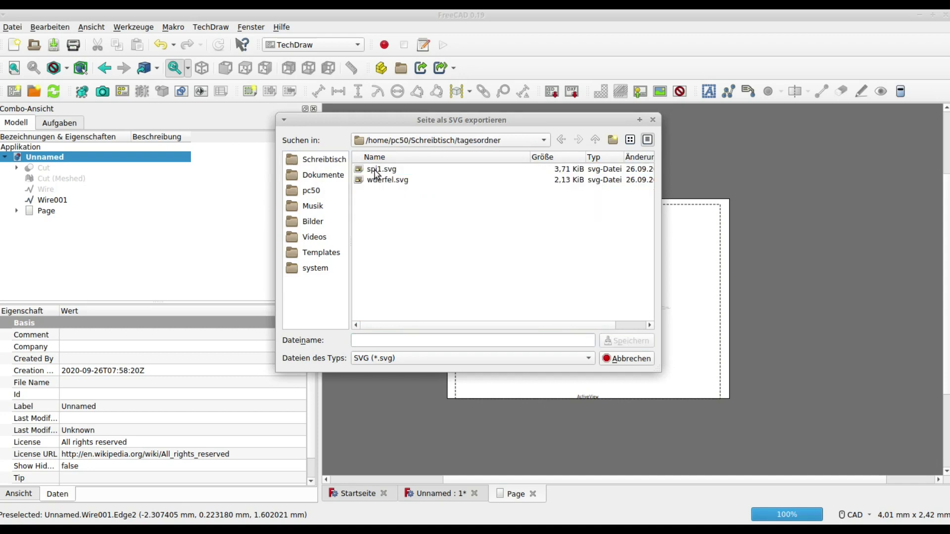
pyautogui.click(385, 341)
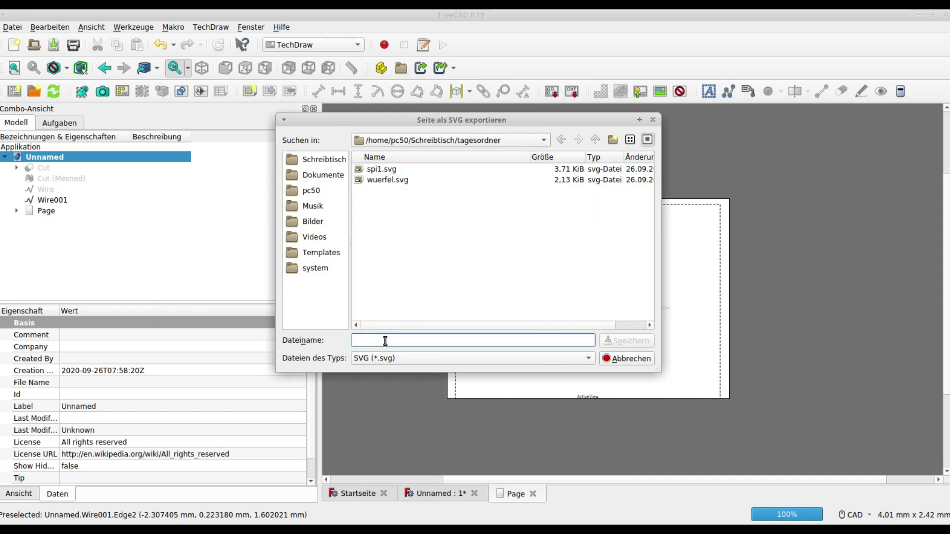
pyautogui.write('teil1')
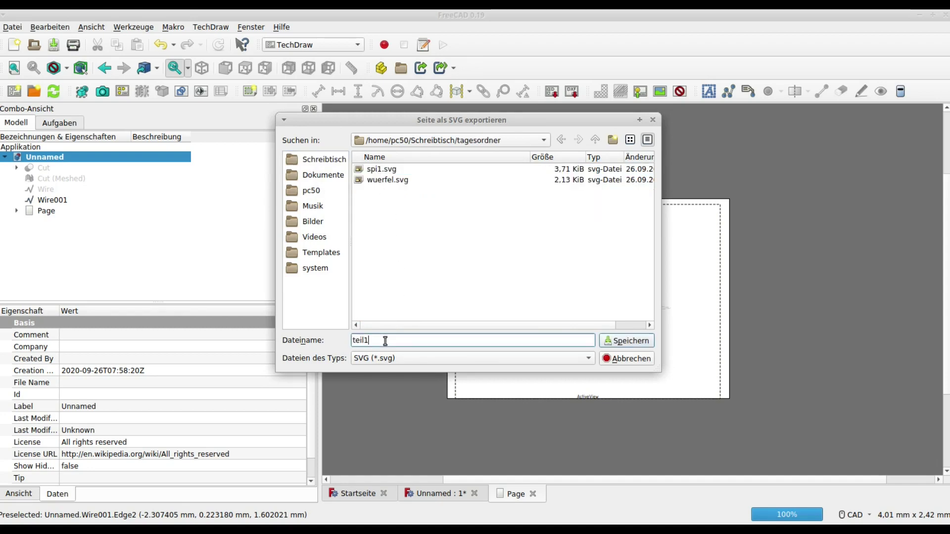
pyautogui.click(628, 341)
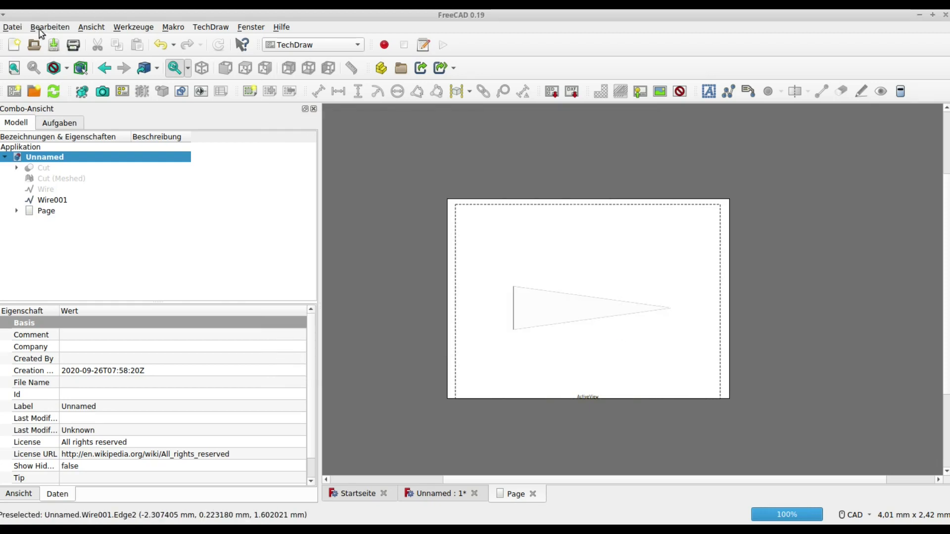
# In a new document Unbenannt1, import teil1.svg as SVG geometry, answering the DPI prompt.
pyautogui.click(11, 29)
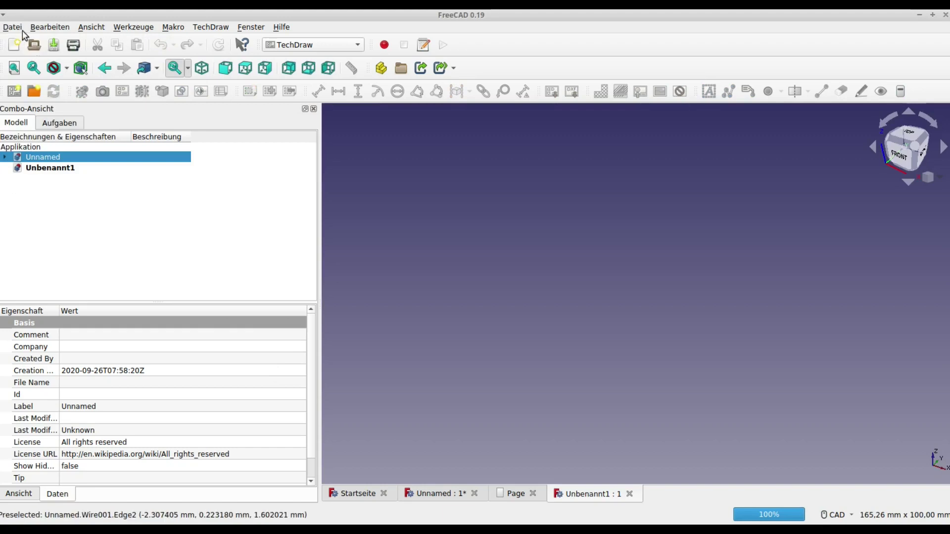
pyautogui.click(15, 29)
pyautogui.click(47, 167)
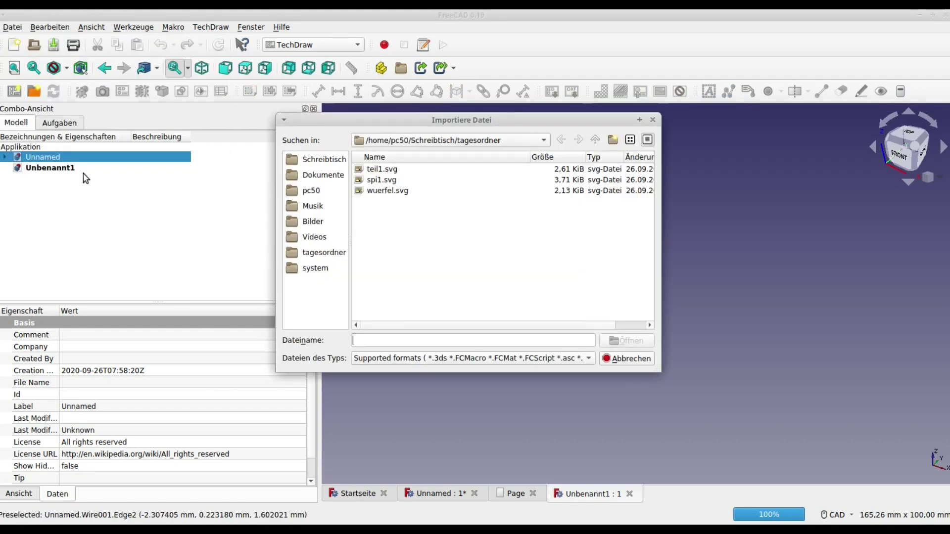
pyautogui.click(372, 169)
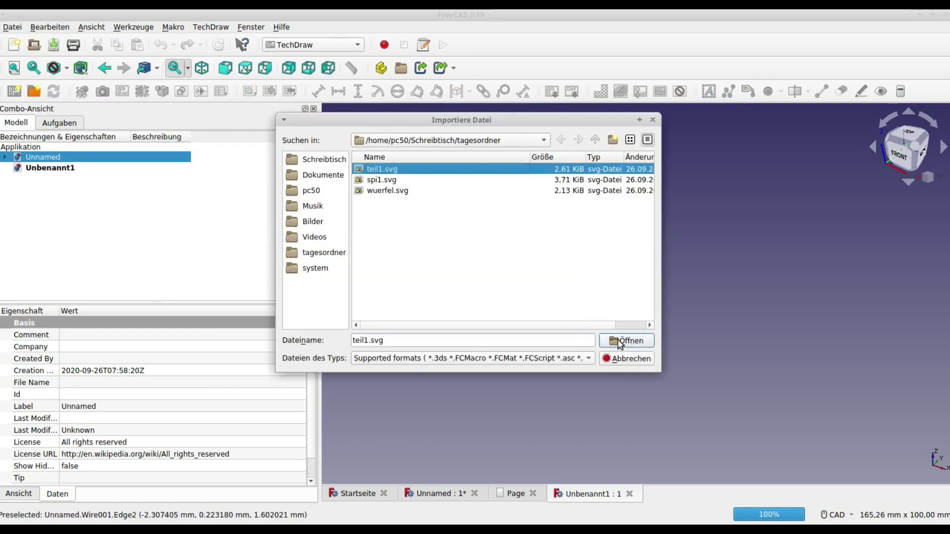
pyautogui.click(625, 341)
pyautogui.click(465, 245)
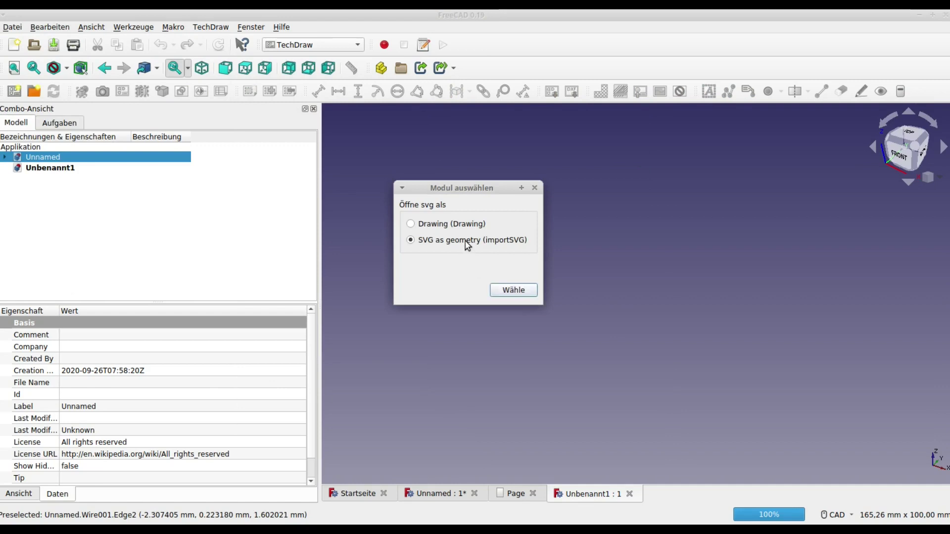
pyautogui.click(513, 290)
pyautogui.click(569, 261)
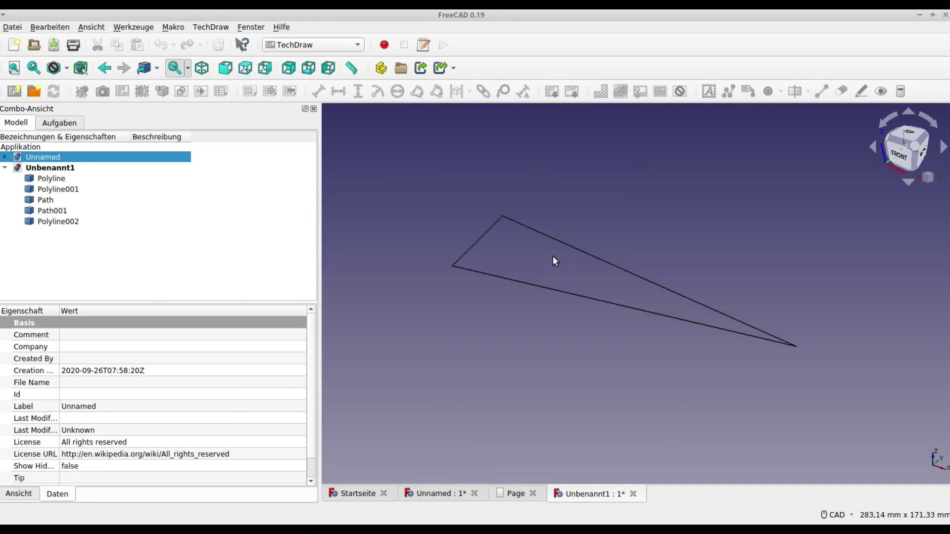